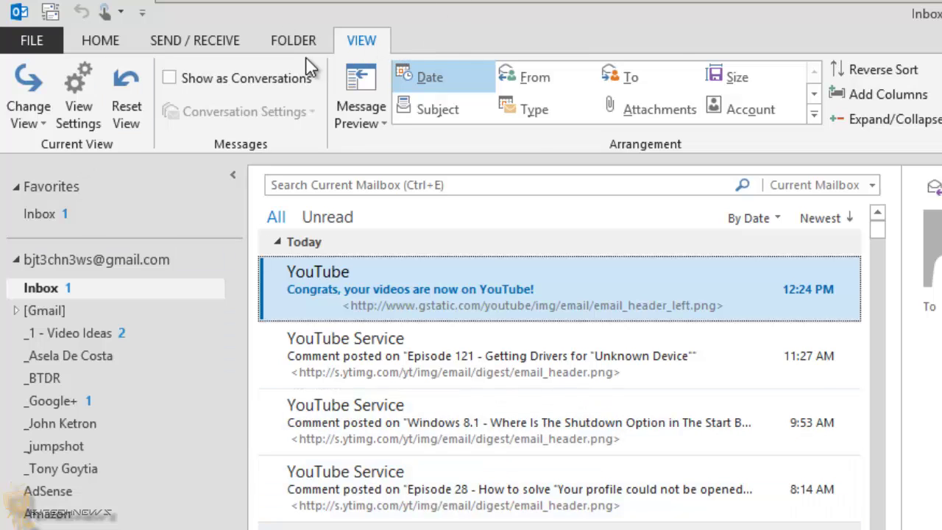
Apply the Preview view, then the Group Messages Marked for Deletion view to the inbox
left_click(52, 134)
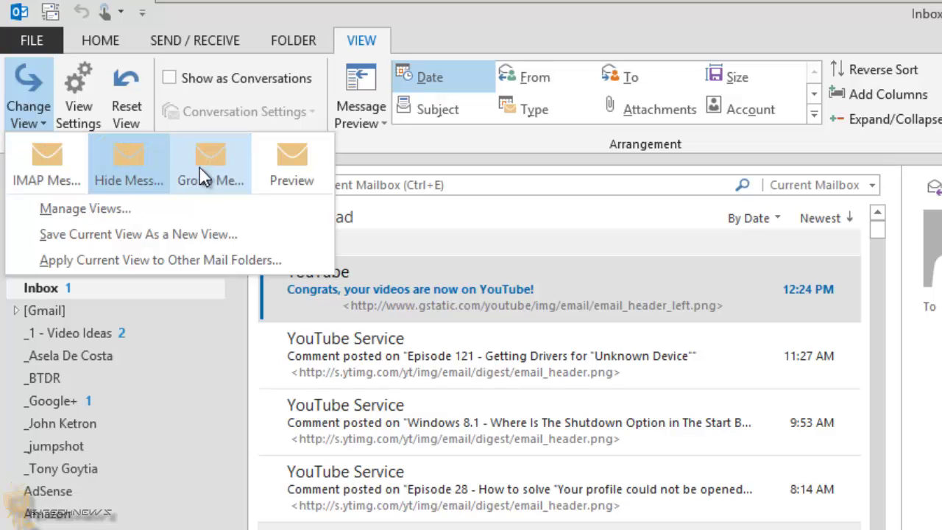
left_click(284, 166)
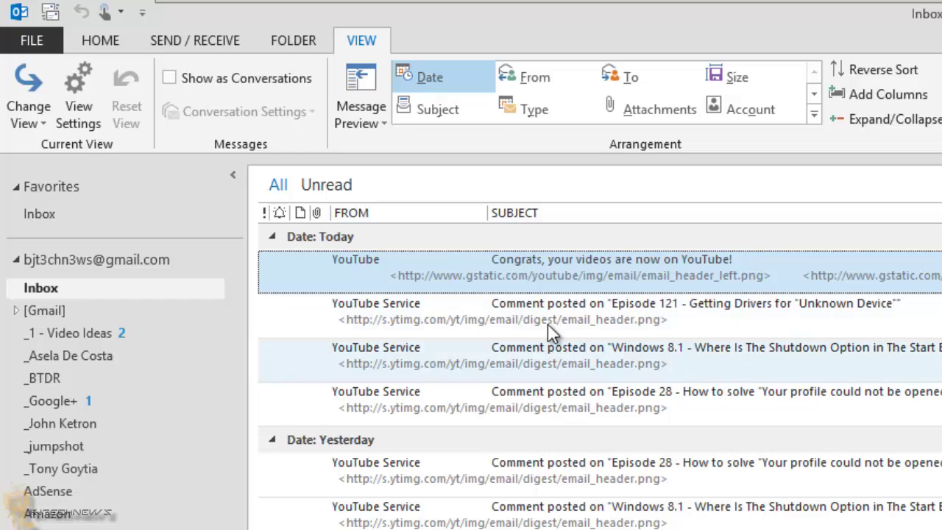
left_click(39, 121)
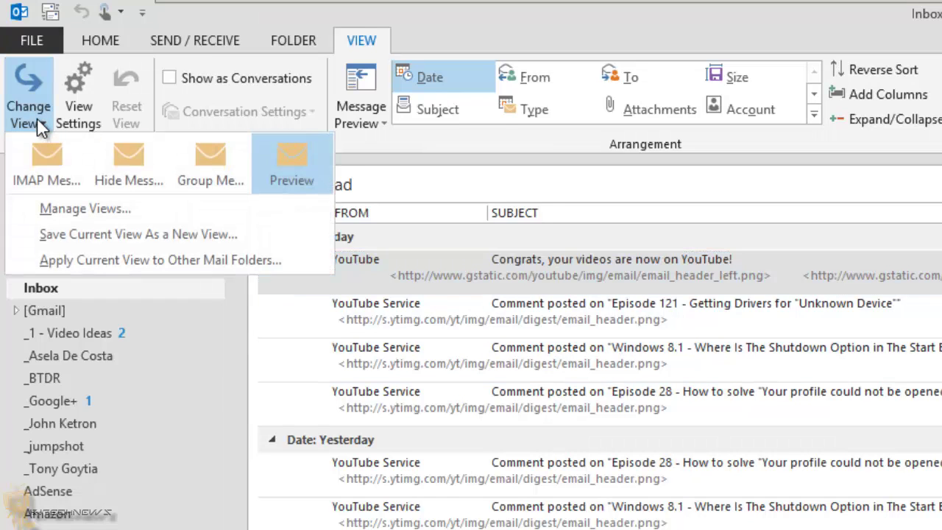
left_click(216, 169)
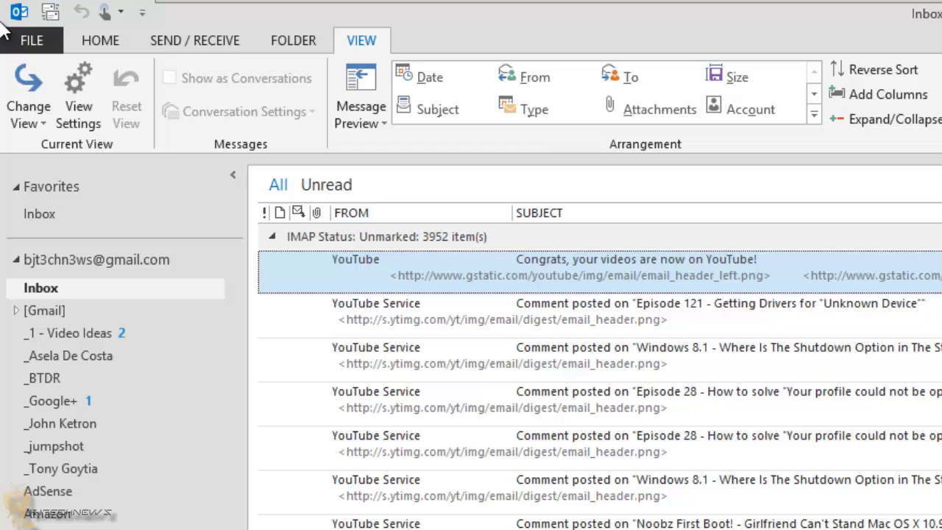
Apply the Hide Messages Marked for Deletion view, then settle on the IMAP Messages view
left_click(41, 122)
left_click(126, 181)
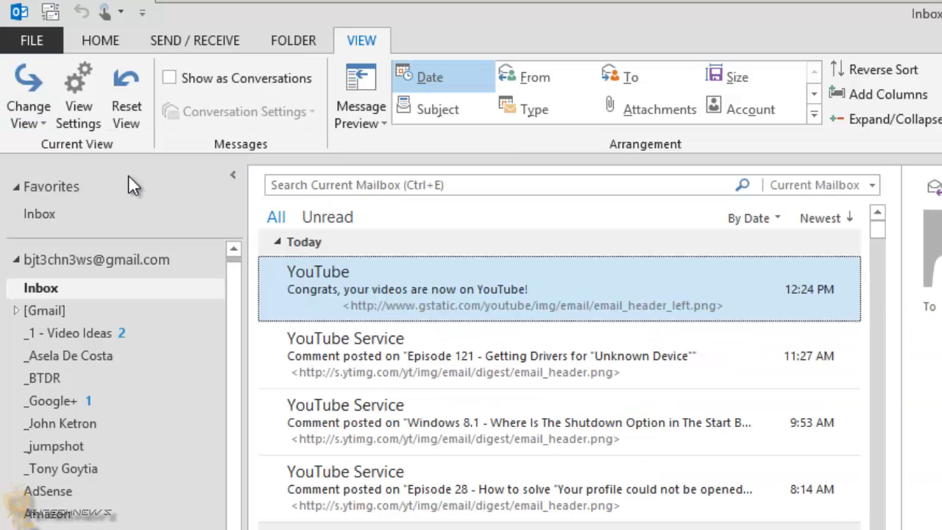
left_click(27, 107)
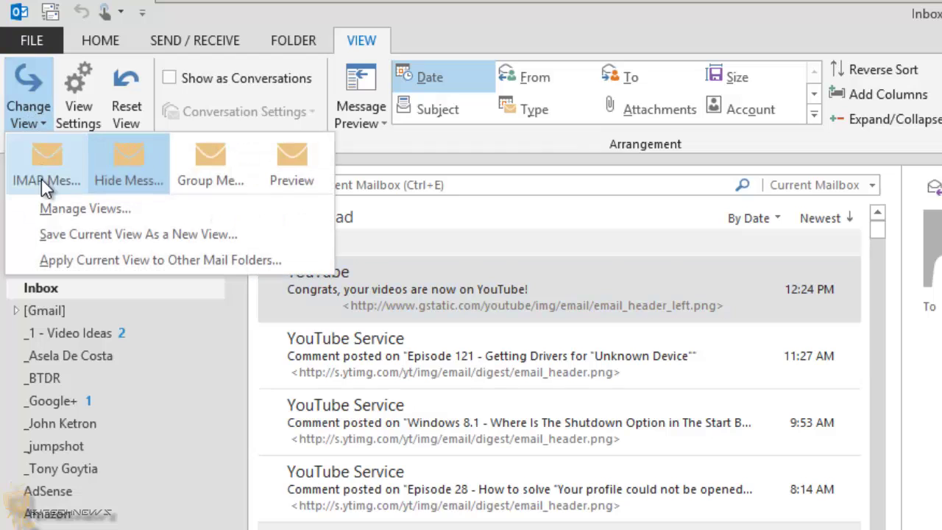
left_click(44, 159)
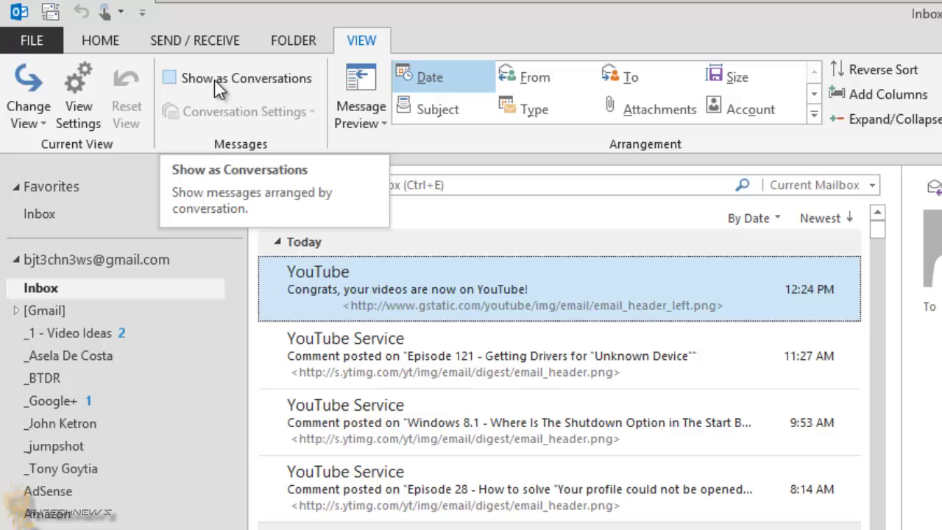
Turn on Show as Conversations and open the 6/7/2013 conversation in the reading pane
left_click(218, 89)
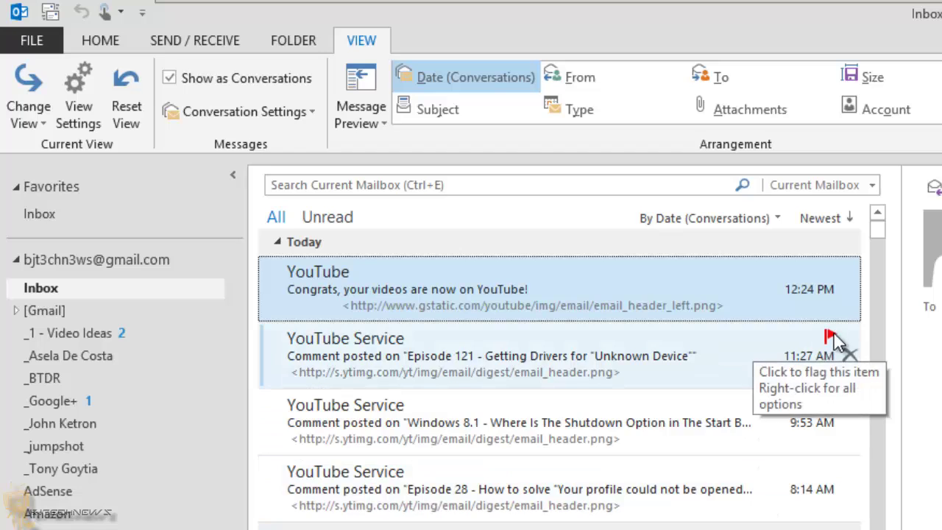
left_click_drag(875, 233, 877, 293)
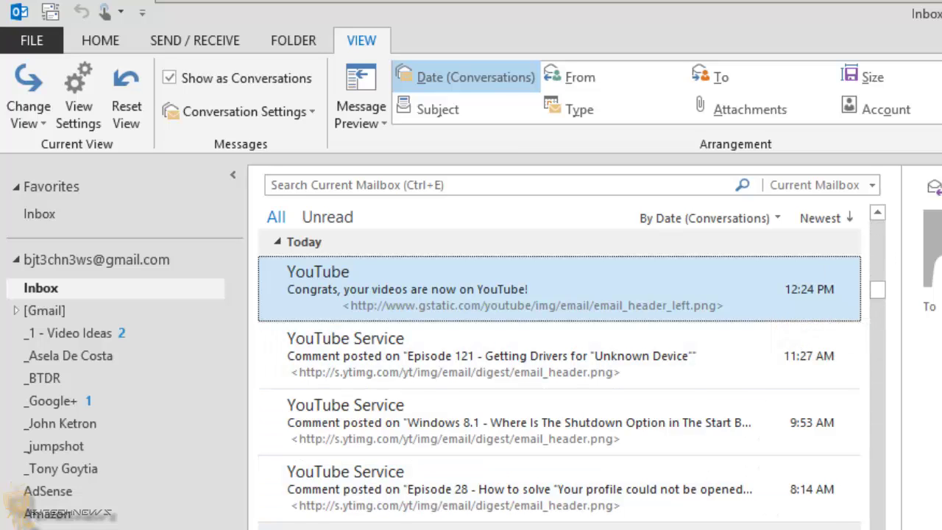
scroll(877, 292, "down", 5)
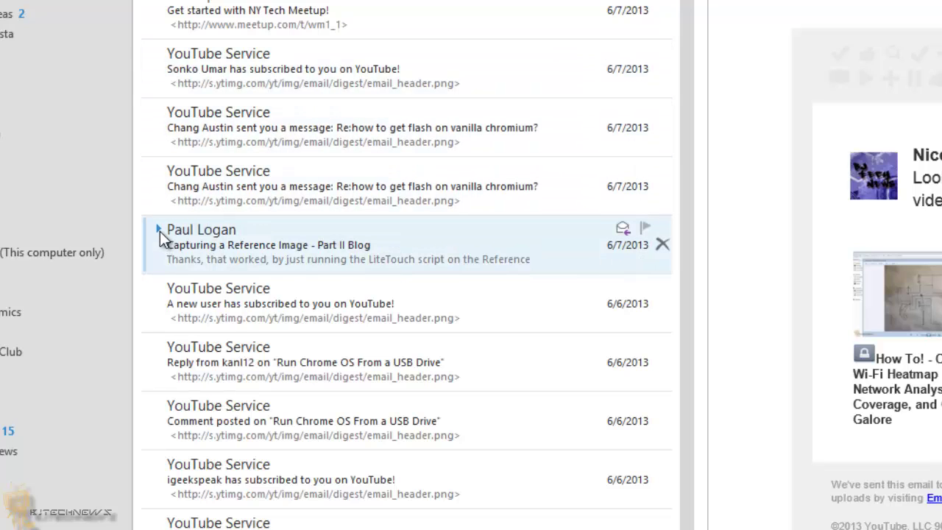
left_click(160, 230)
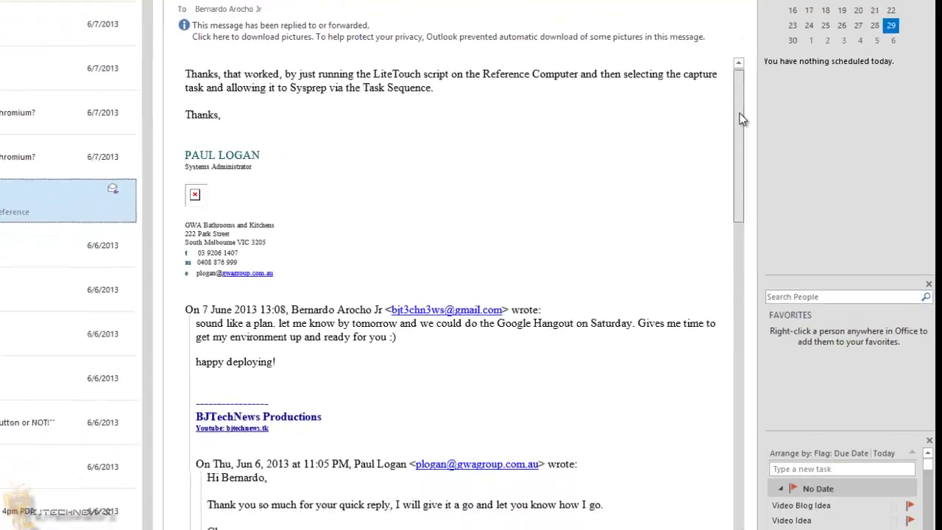
mouse_move(713, 111)
left_mouse_down()
mouse_move(701, 317)
mouse_move(724, 423)
mouse_move(734, 393)
mouse_move(736, 246)
mouse_move(723, 76)
left_mouse_up()
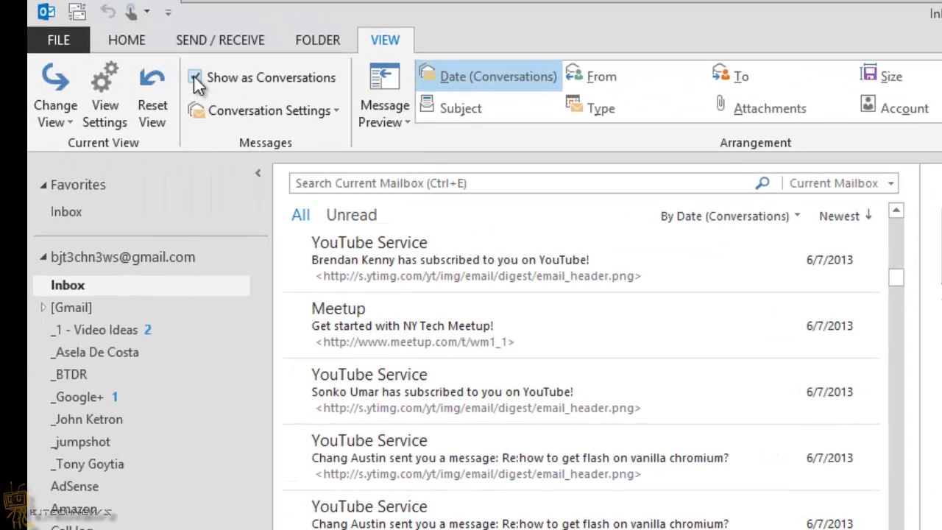
Switch off Show as Conversations and return to the top of the date-ordered message list
left_click(194, 78)
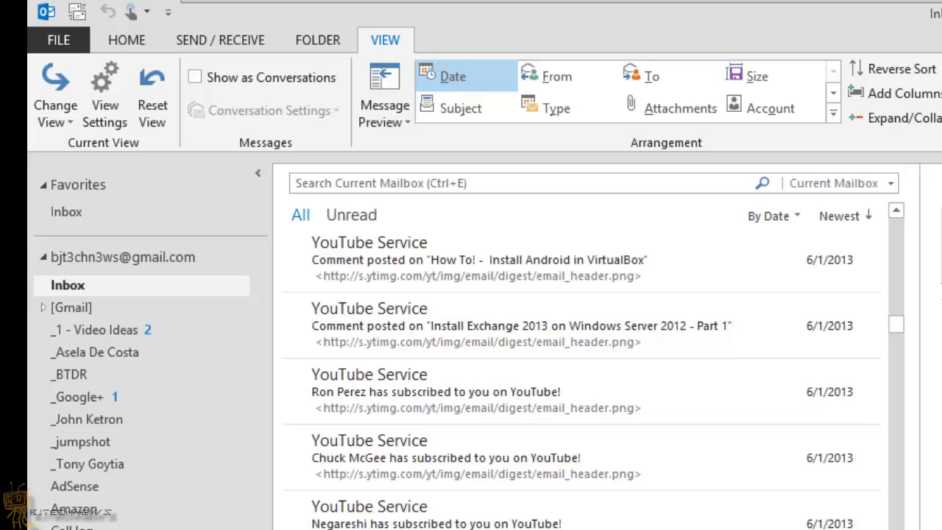
scroll(340, 466, "up", 10)
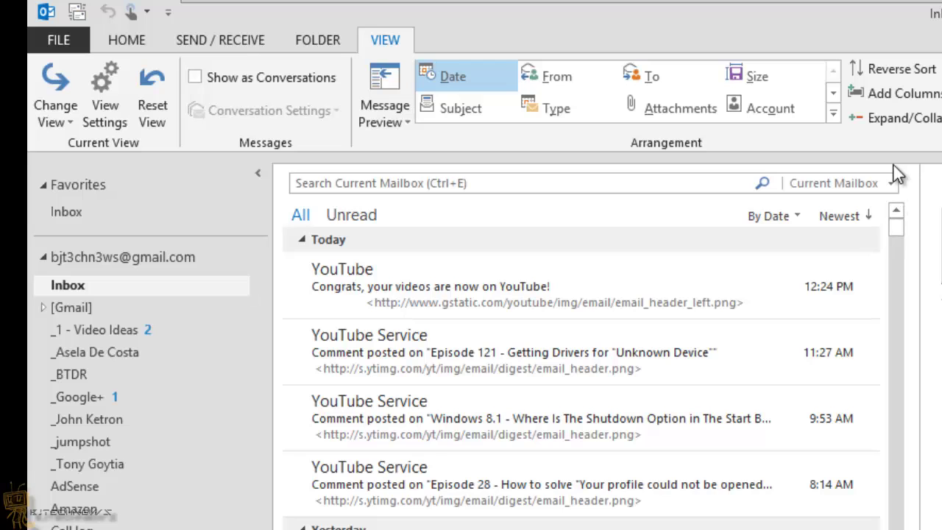
scroll(896, 174, "down", 15)
scroll(898, 174, "up", 15)
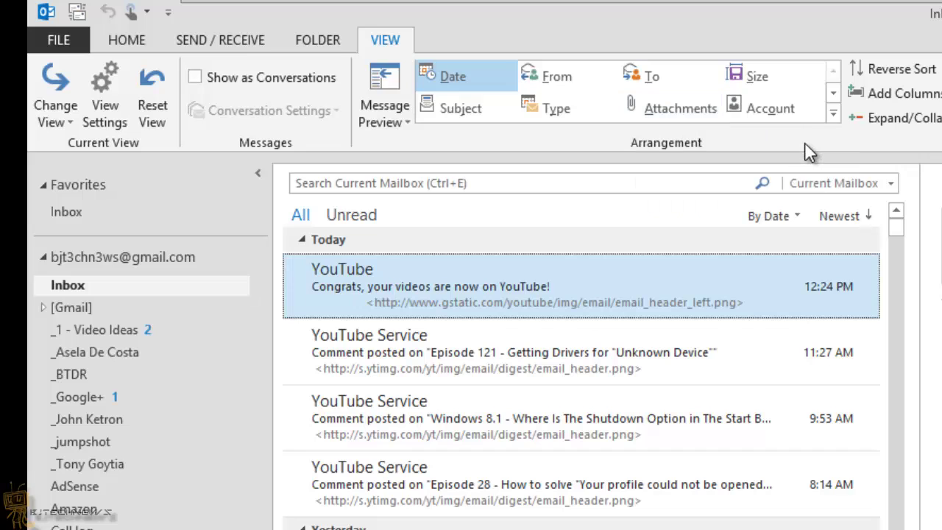
Arrange the inbox by Size and reverse the sort so the Tiny (< 10 KB) group is on top
left_click(756, 79)
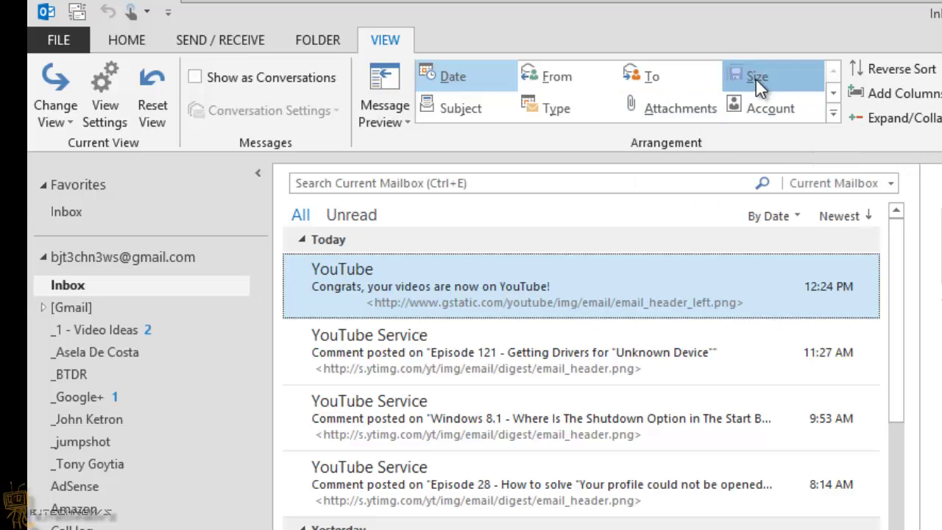
left_click_drag(895, 332, 894, 231)
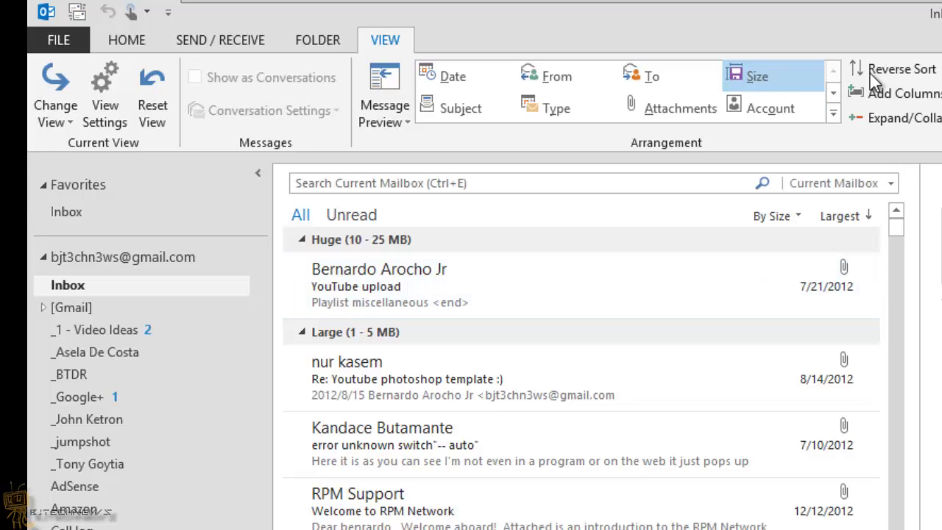
left_click(909, 75)
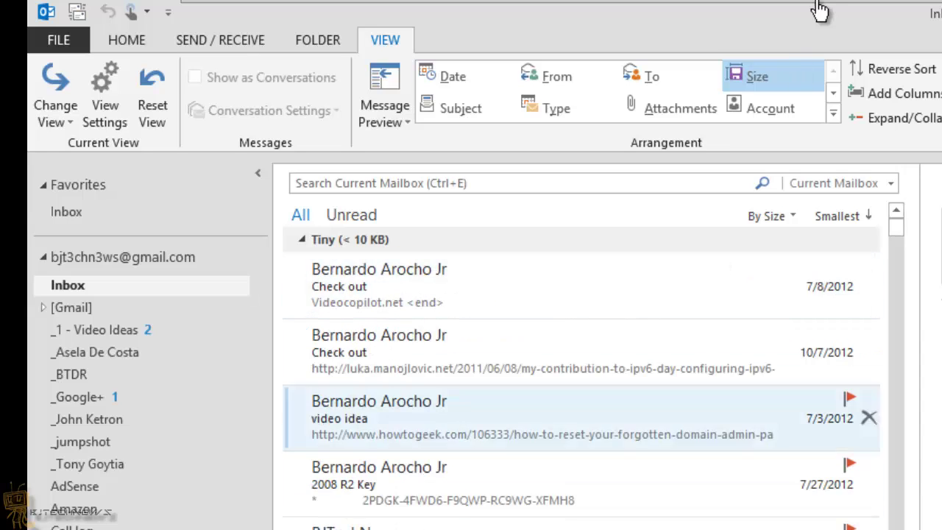
Arrange the inbox by From, then Date, then Attachments, and finally back to Date
left_click(554, 75)
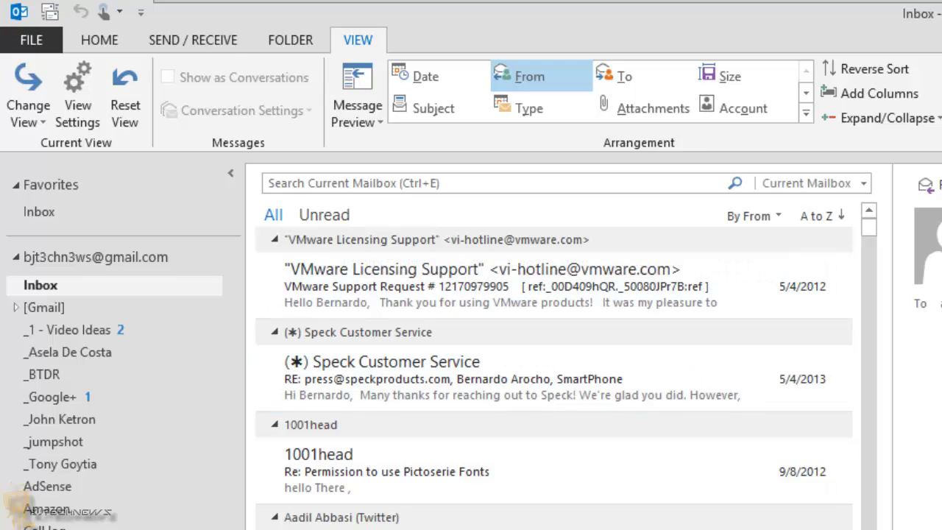
left_click(433, 81)
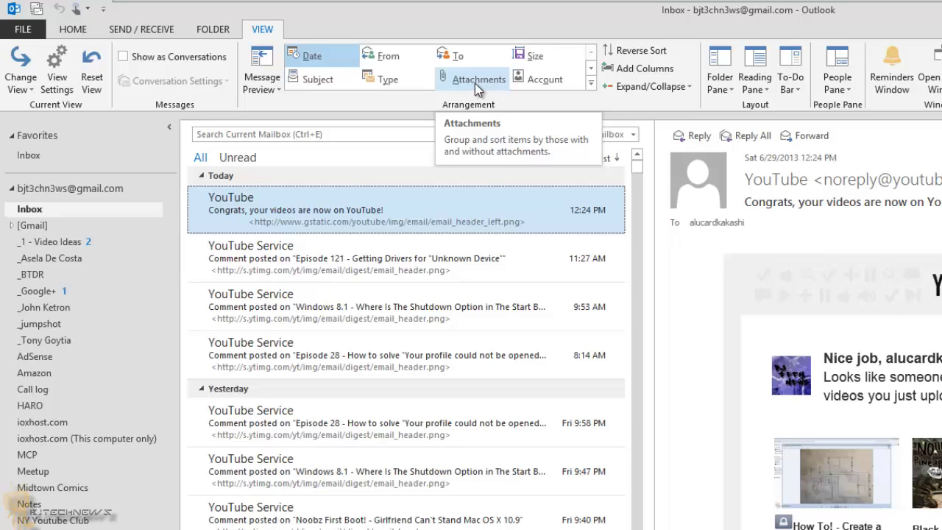
left_click(474, 83)
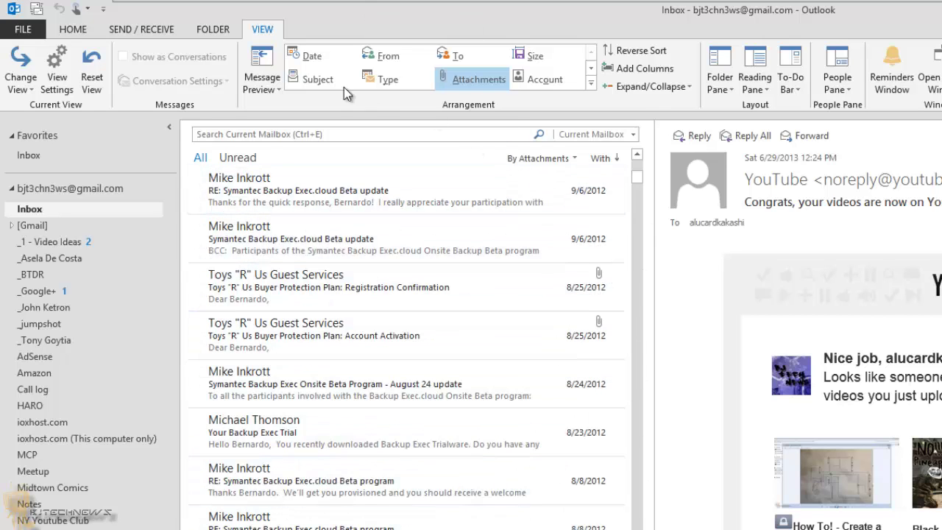
left_click(311, 57)
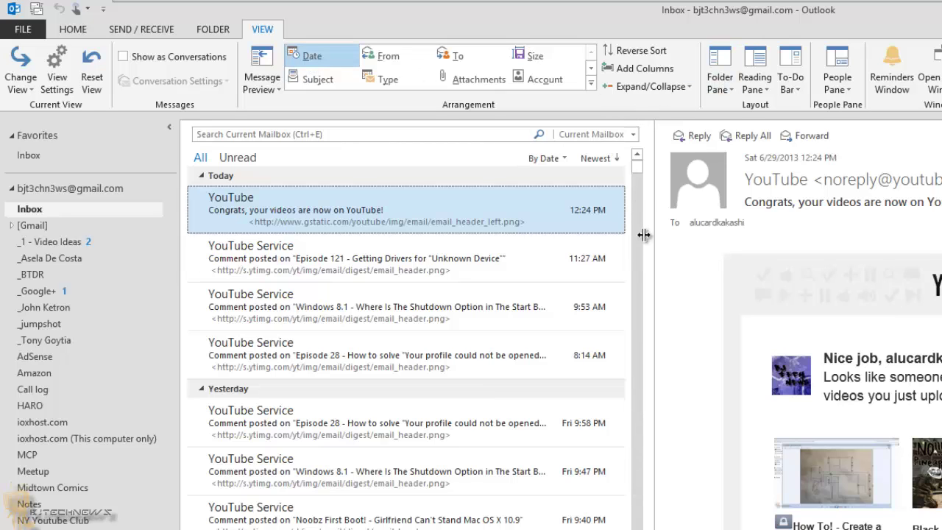
In Show Columns, add the Cc column and then remove it from the displayed columns
left_click(650, 73)
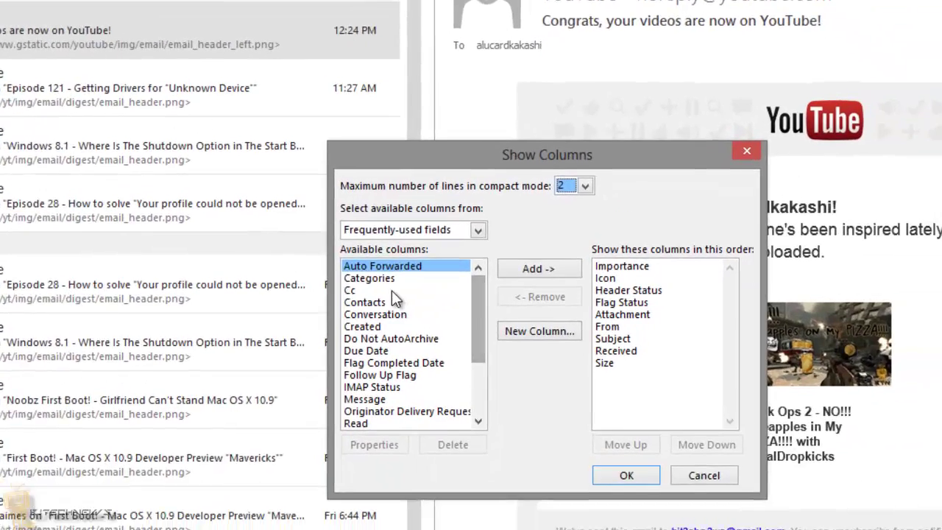
left_click(524, 380)
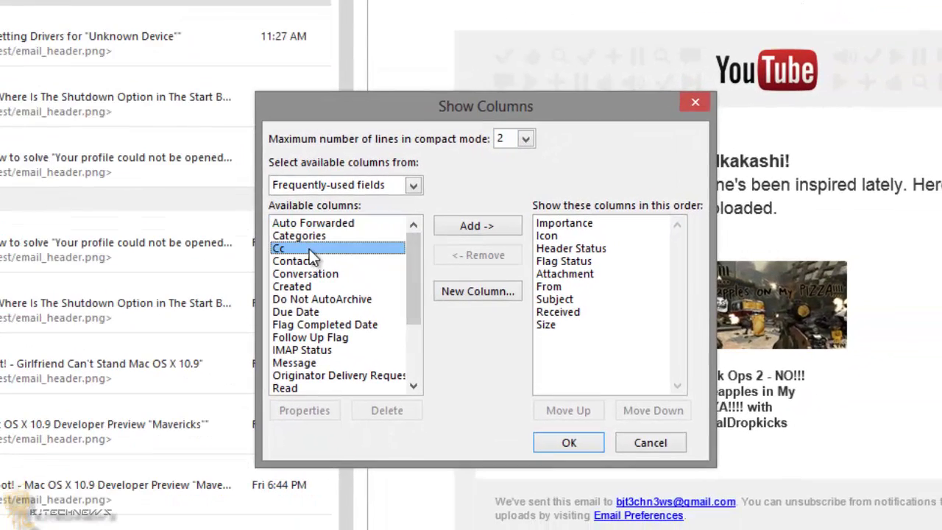
left_click(479, 228)
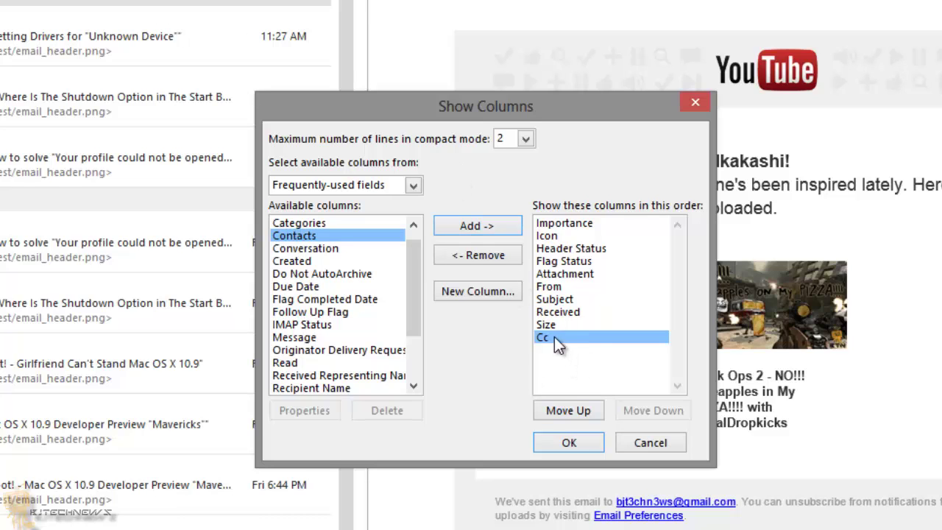
left_click(478, 255)
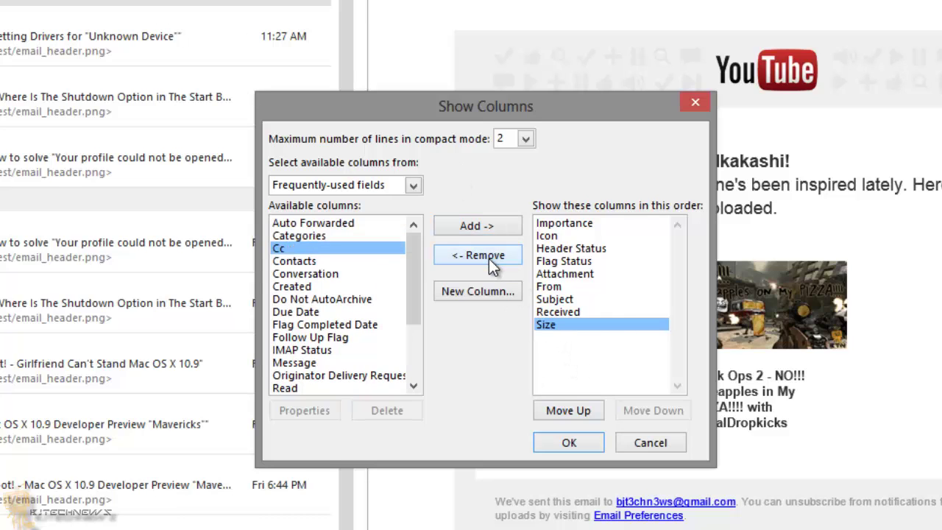
Try moving Icon above and below Importance in the column order, then apply the settings
left_click(549, 237)
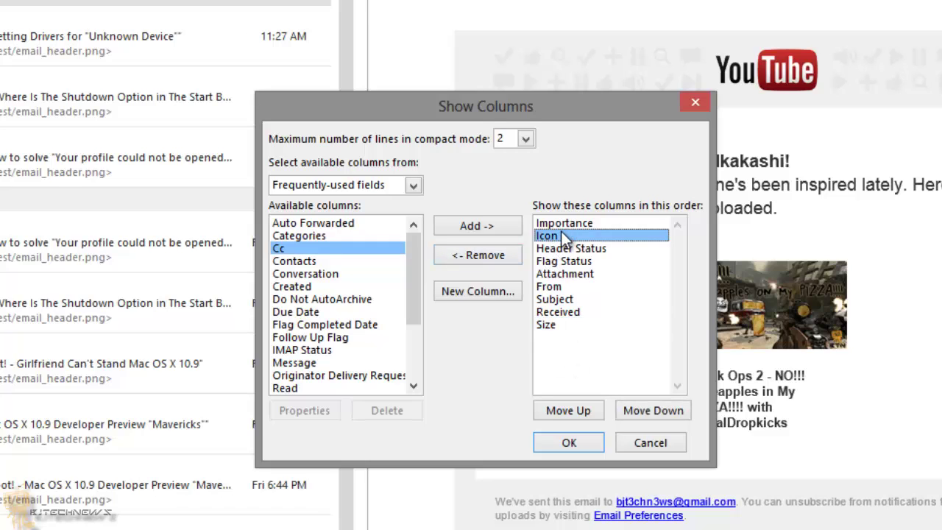
left_click(558, 222)
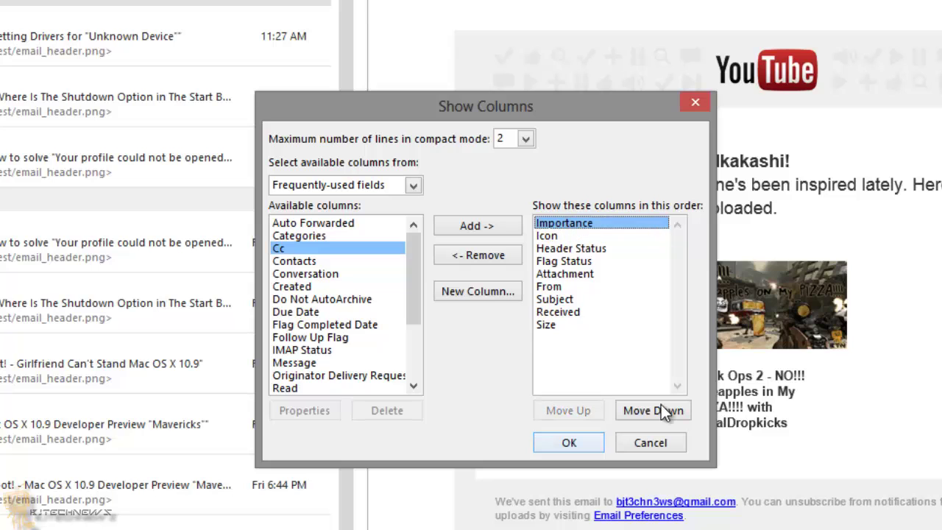
left_click(549, 235)
left_click(588, 409)
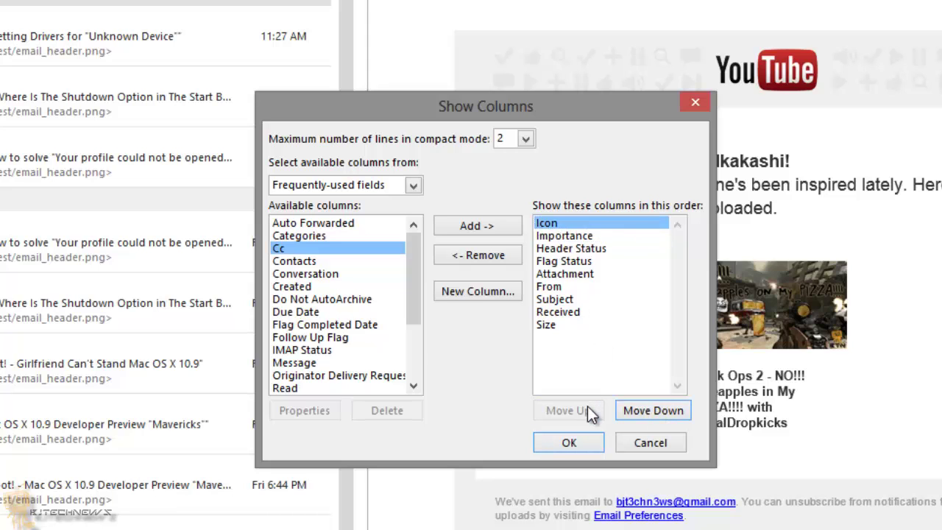
left_click(647, 410)
left_click(572, 444)
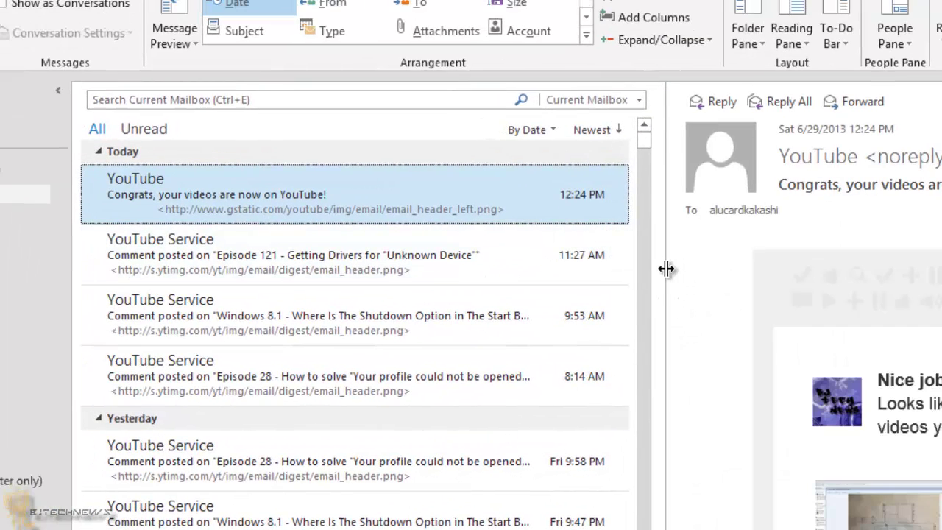
left_click_drag(665, 268, 938, 279)
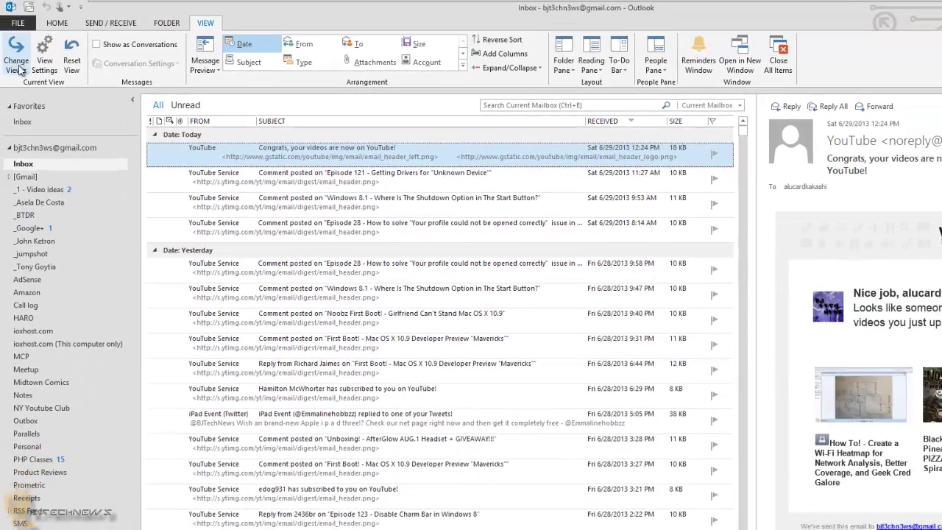
left_click(21, 70)
left_click(22, 98)
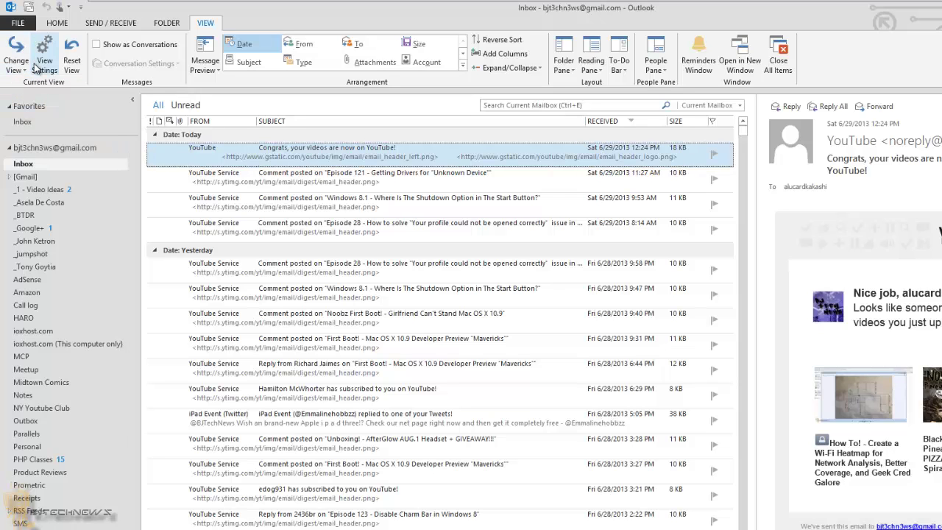
left_click(26, 70)
left_click(69, 94)
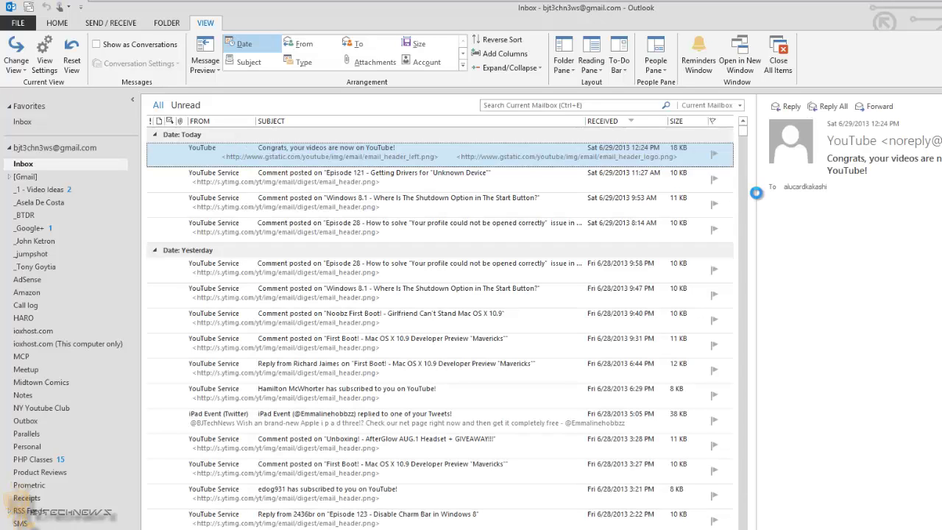
left_click_drag(758, 192, 455, 197)
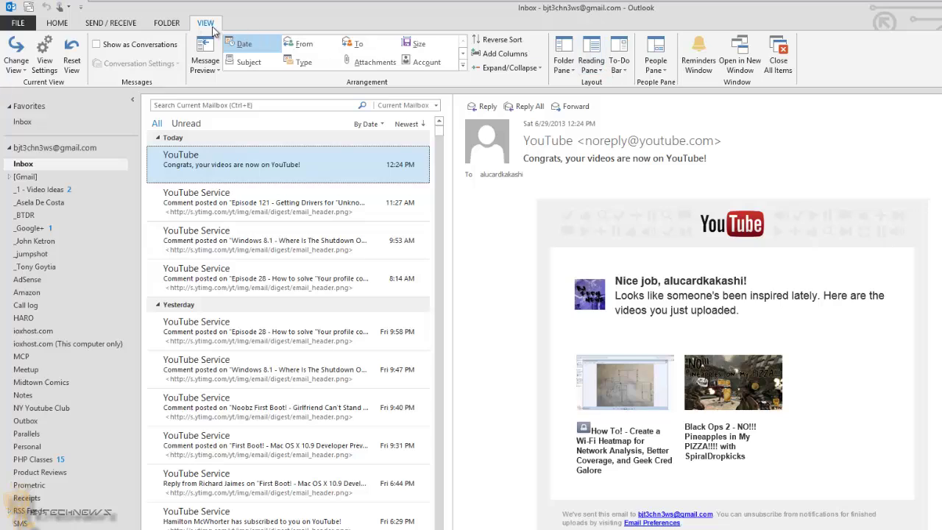
Move the reading pane to the bottom and resize the splitter between list and pane
left_click(601, 72)
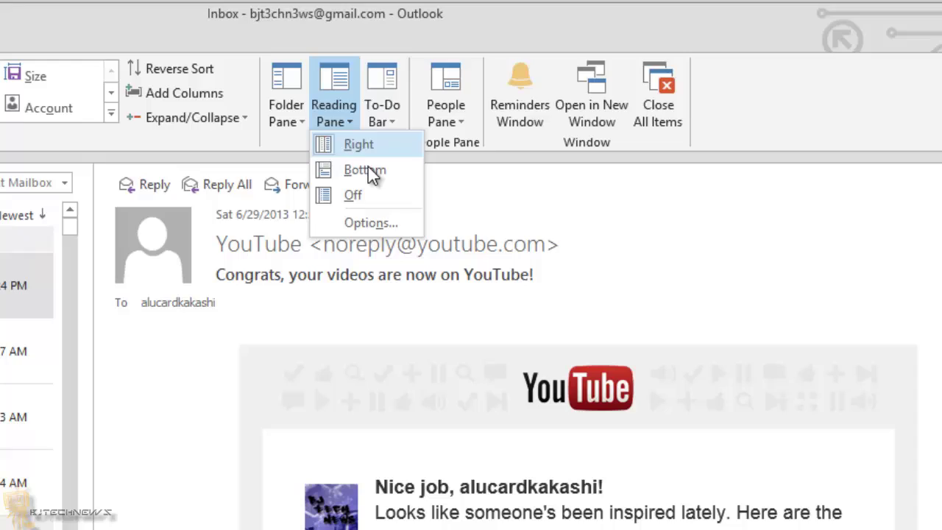
left_click(368, 173)
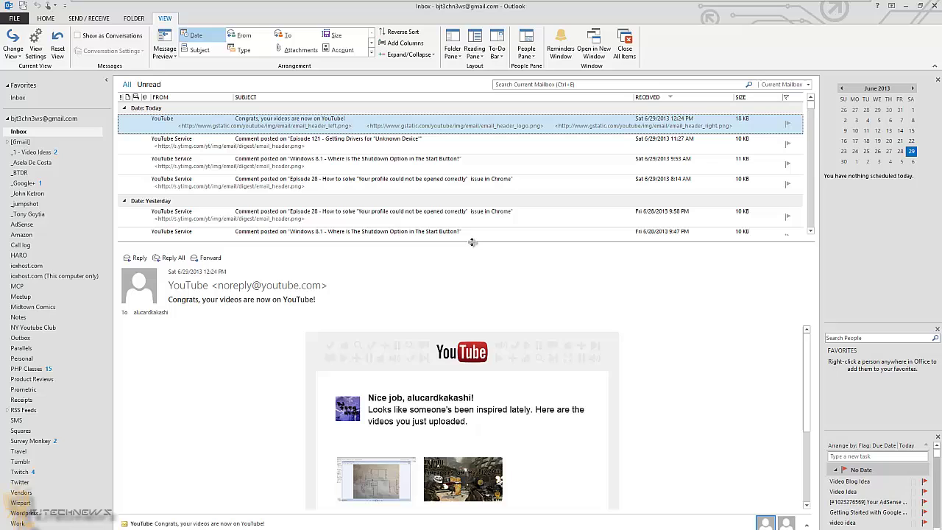
left_click_drag(472, 242, 479, 316)
left_click_drag(474, 261, 472, 253)
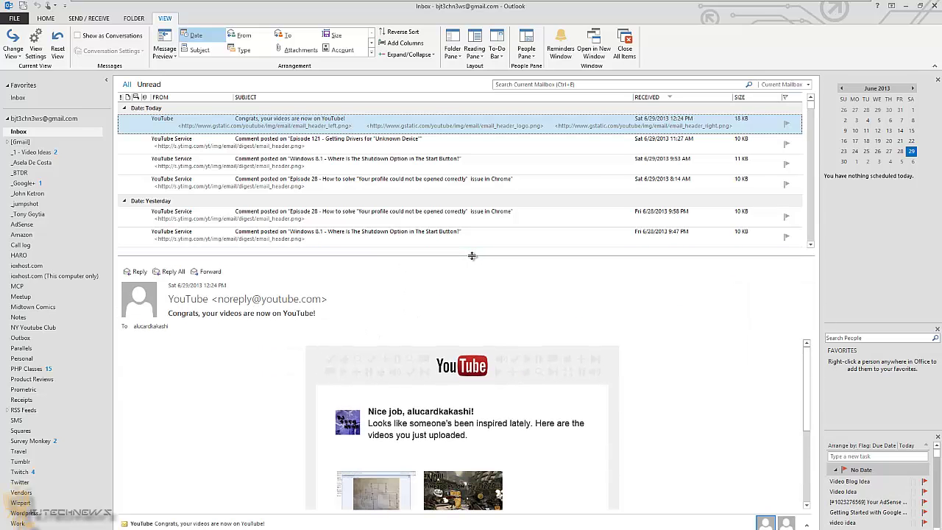
Turn the reading pane off, then open the first YouTube message in its own window and close it
left_click(476, 53)
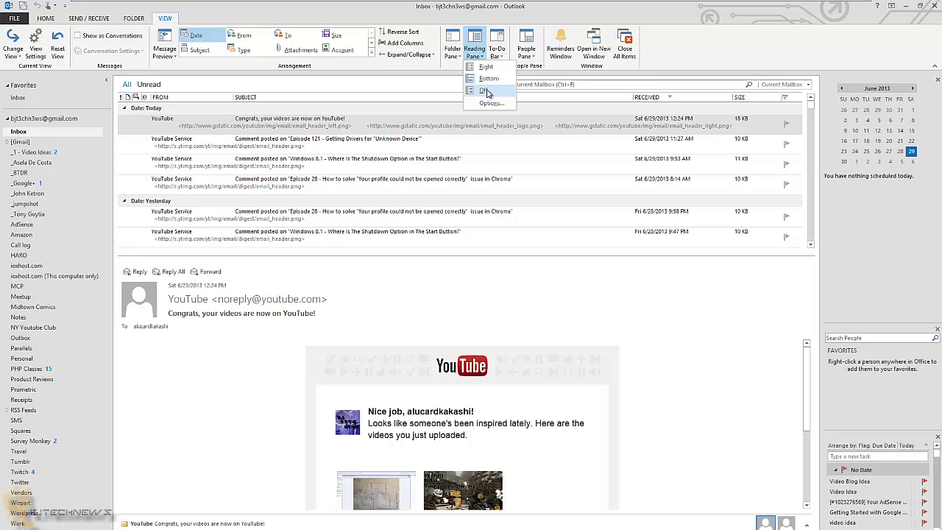
left_click(486, 92)
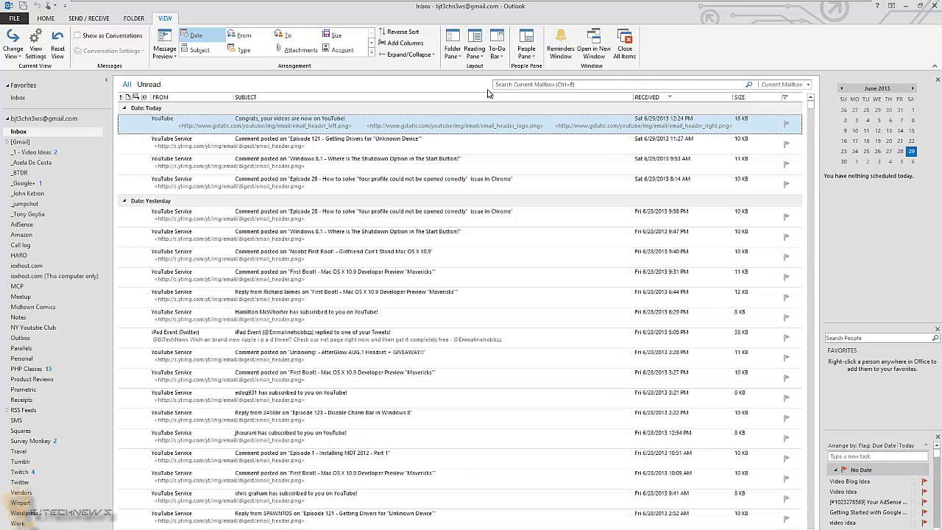
double_click(300, 126)
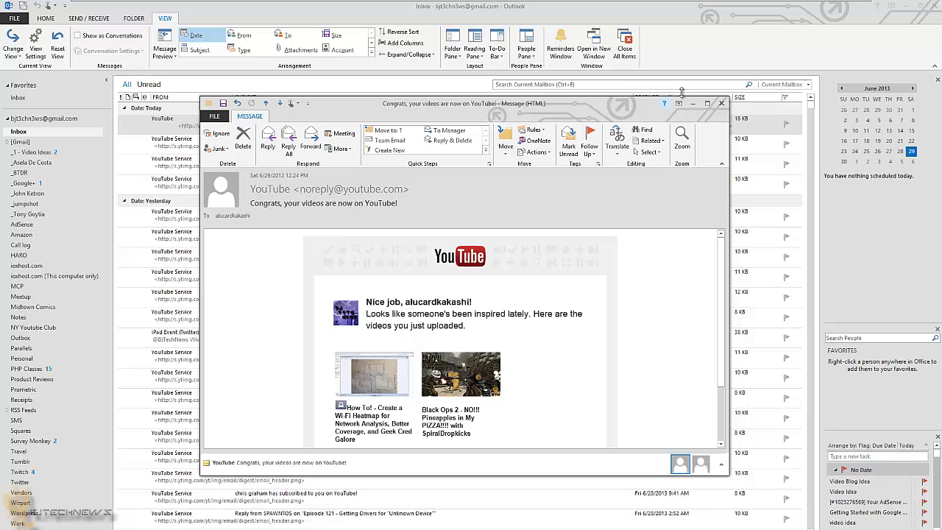
left_click(722, 104)
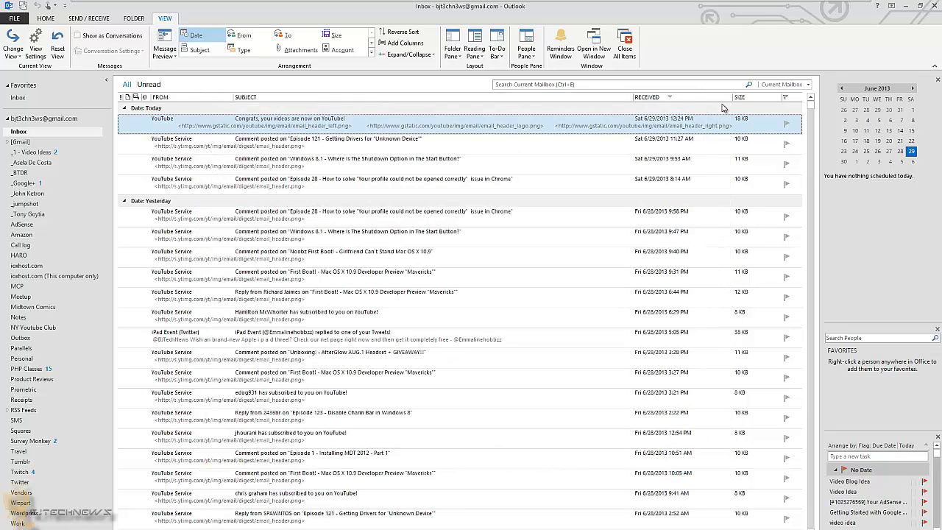
Put the reading pane back on the right and show 2-line message previews
left_click(475, 53)
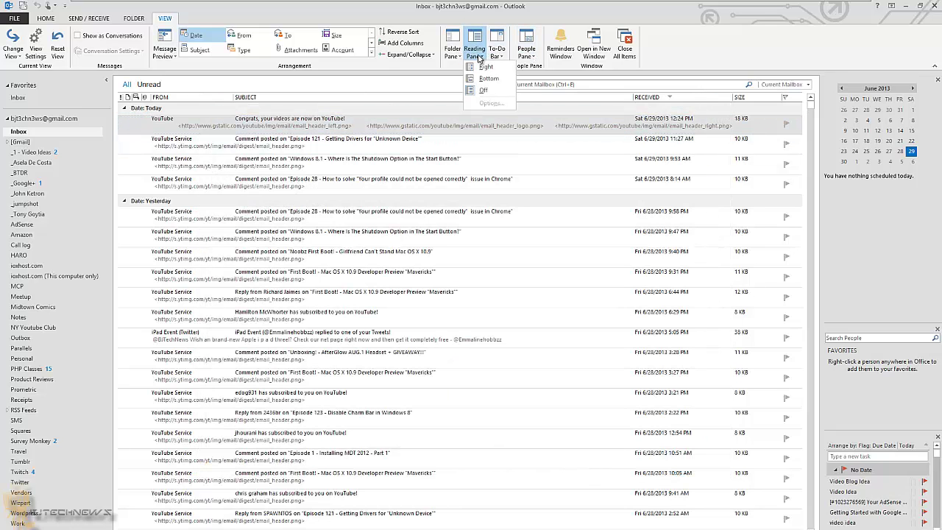
left_click(484, 68)
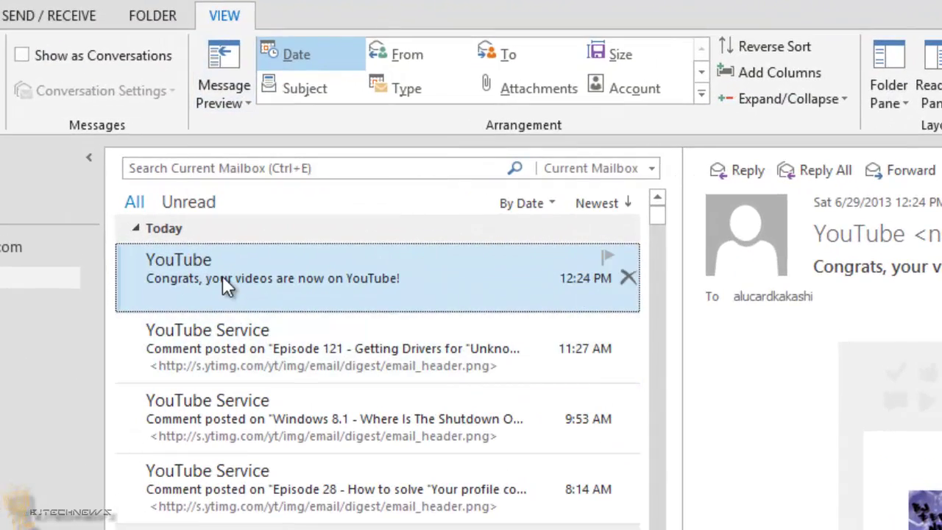
left_click(249, 107)
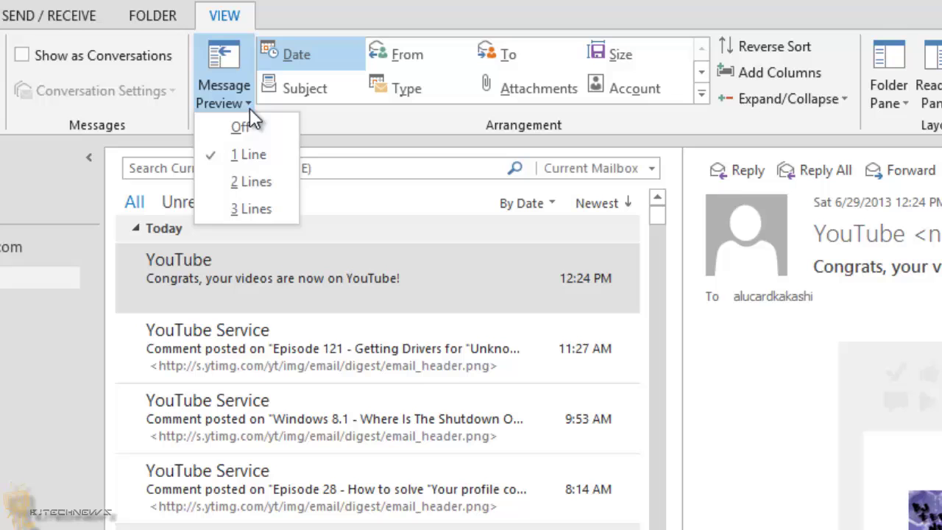
left_click(254, 181)
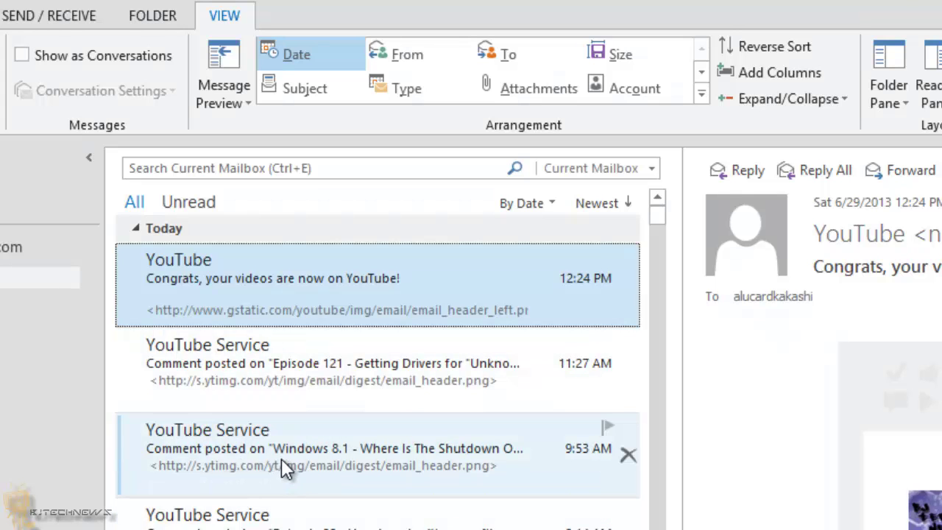
Try 3-line and no message previews, then settle on a 1-line preview
left_click(244, 103)
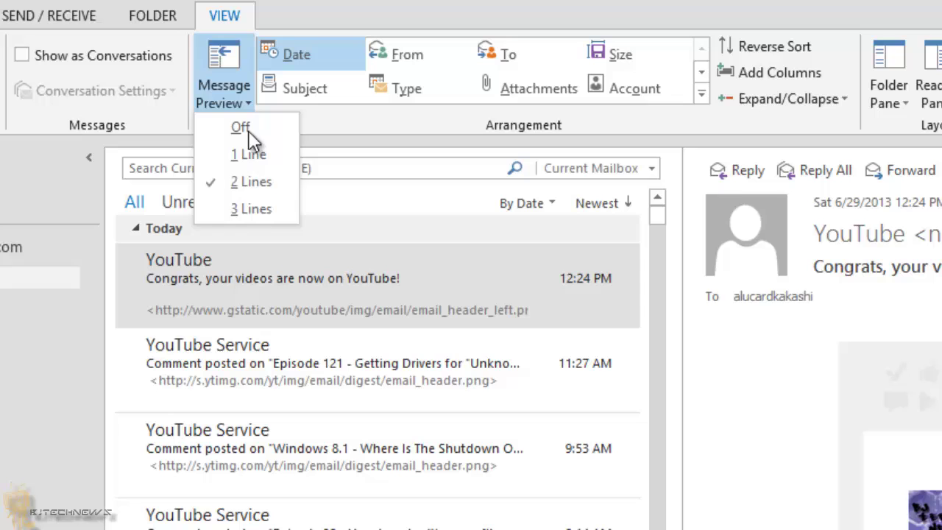
left_click(256, 208)
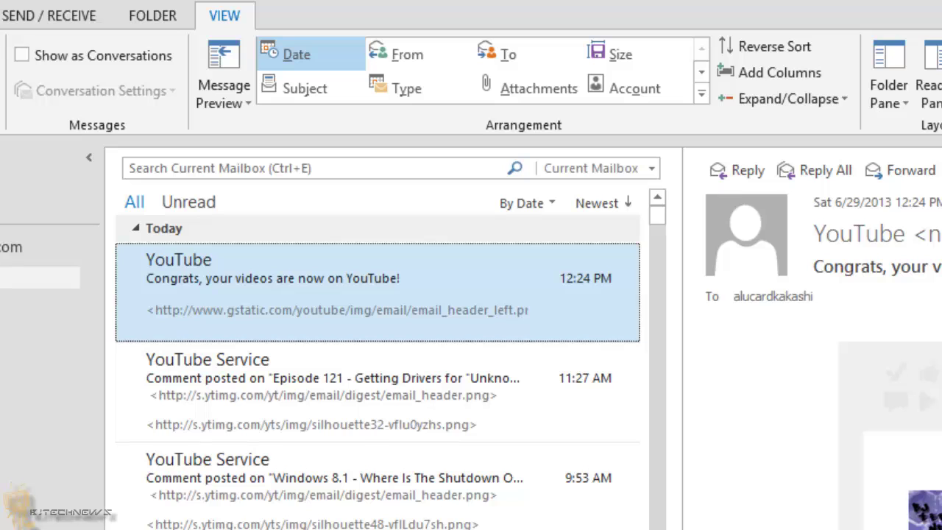
left_click(243, 101)
left_click(268, 128)
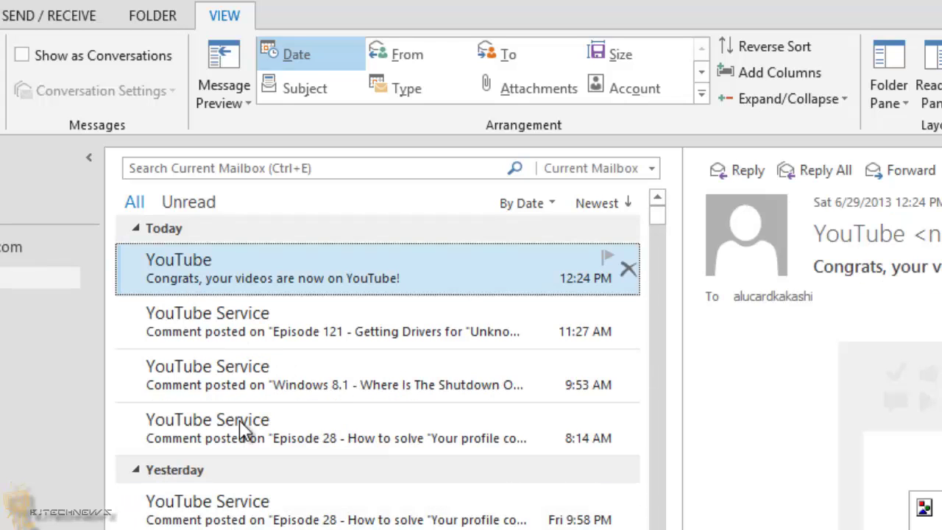
left_click(245, 103)
left_click(261, 157)
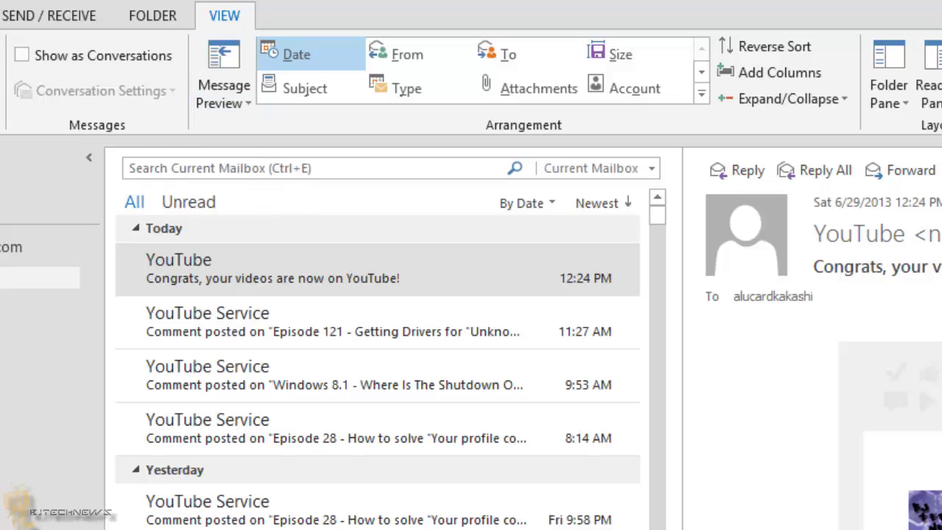